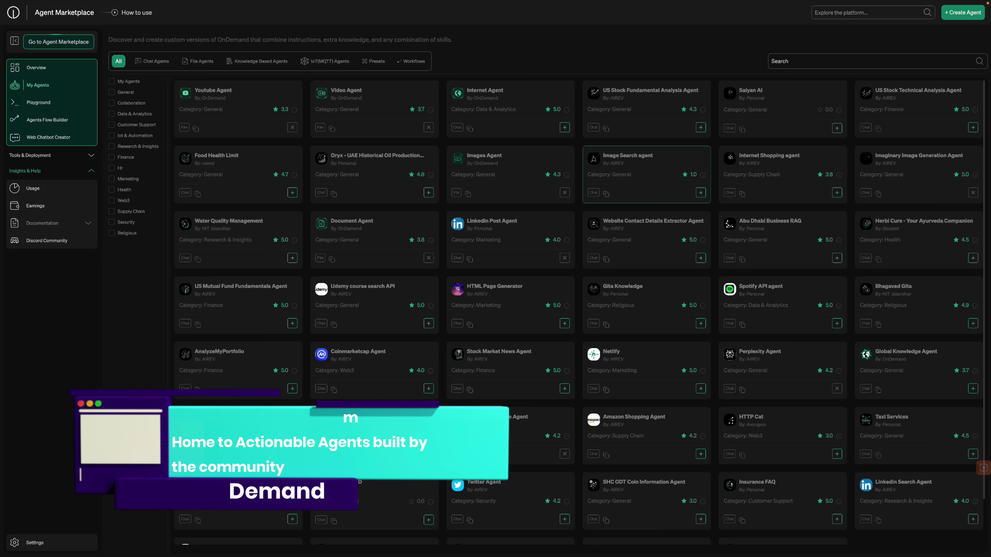
Search the Agent Marketplace for 'gpt' and open the GPT Search Agent's details.
{"action": "scroll", "coordinate": [494, 312], "scroll_direction": "down", "scroll_amount": 10}
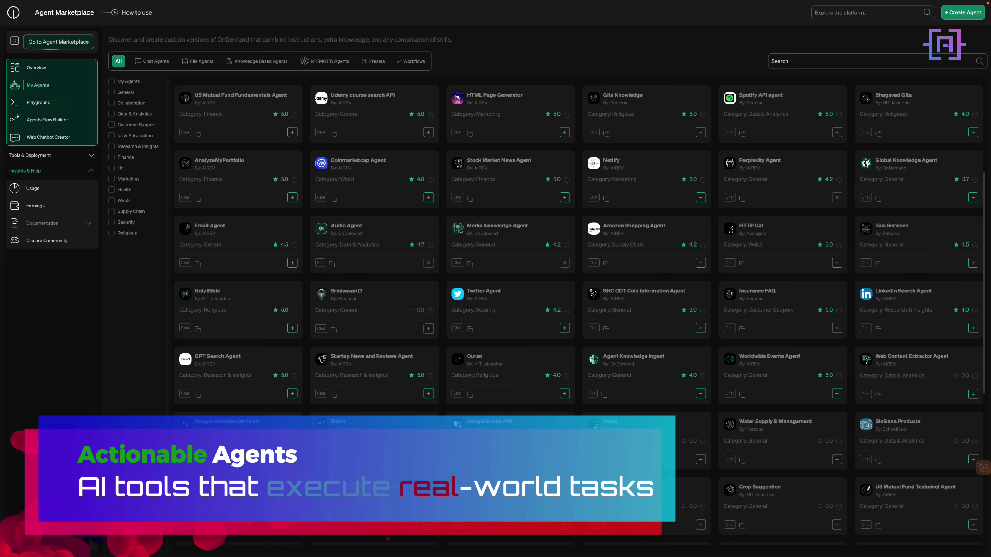
{"action": "type", "text": "gpt"}
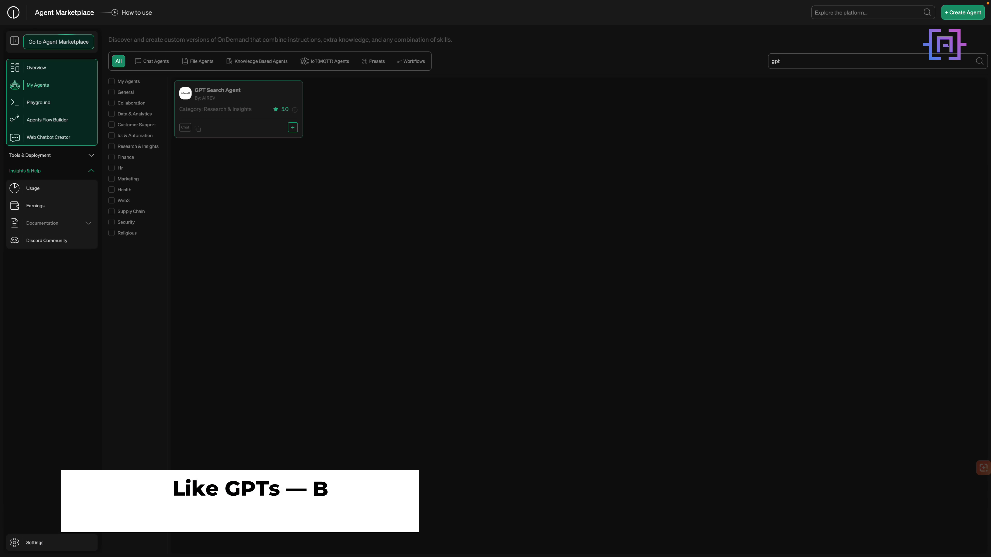
{"action": "left_click", "coordinate": [238, 105]}
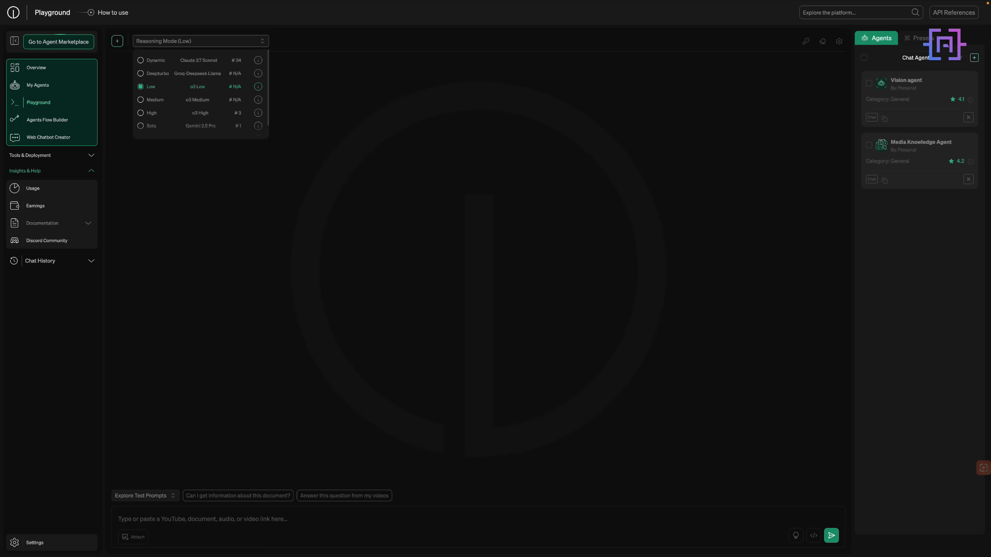
Ask the agent to 'Summarize this LinkedIn post into a tweet.' and send it the pasted LinkedIn post.
{"action": "type", "text": "Summarize this LinkedIn post into a tweet."}
{"action": "key", "text": "Return"}
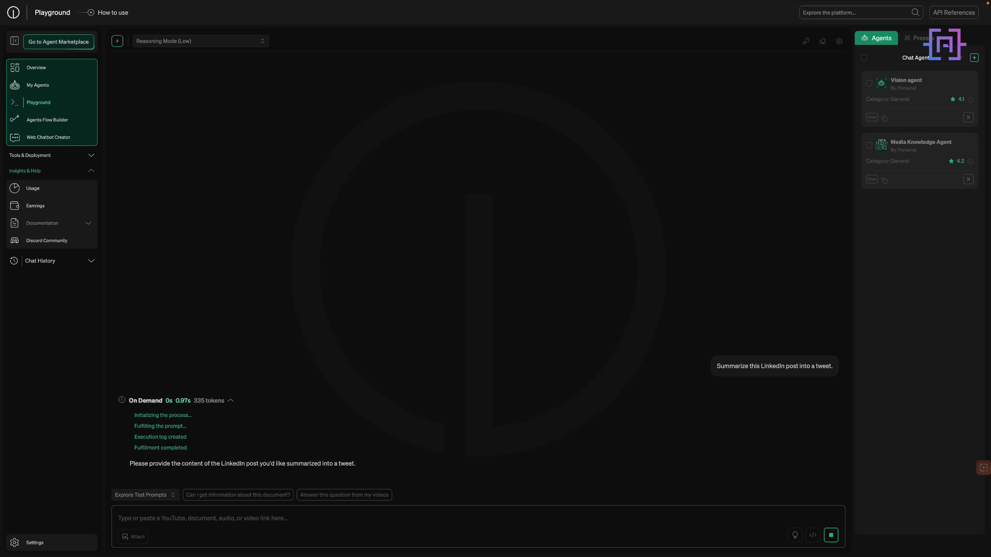
{"action": "key", "text": "ctrl+v"}
{"action": "key", "text": "Return"}
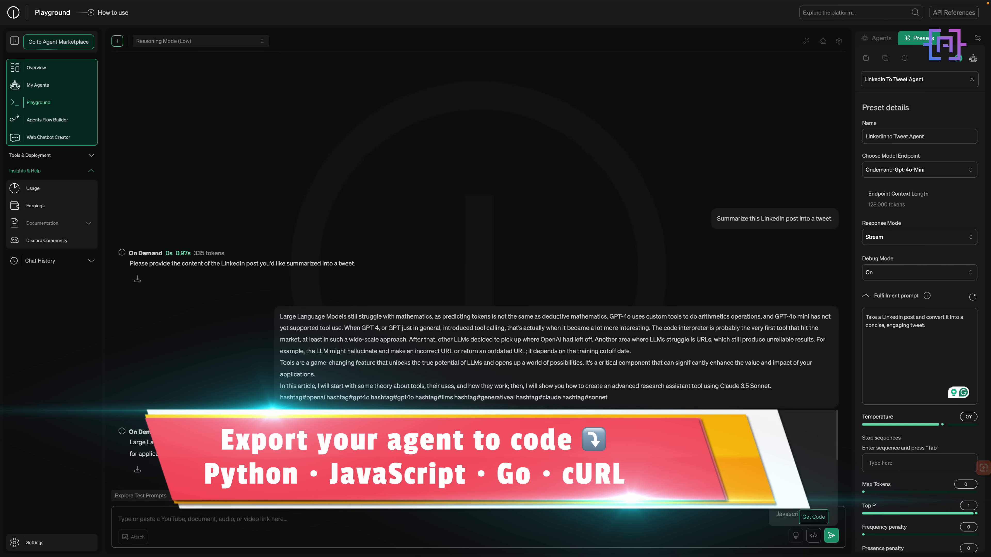
Generate the agent's code in TypeScript and in Python.
{"action": "scroll", "coordinate": [803, 469], "scroll_direction": "down", "scroll_amount": 5}
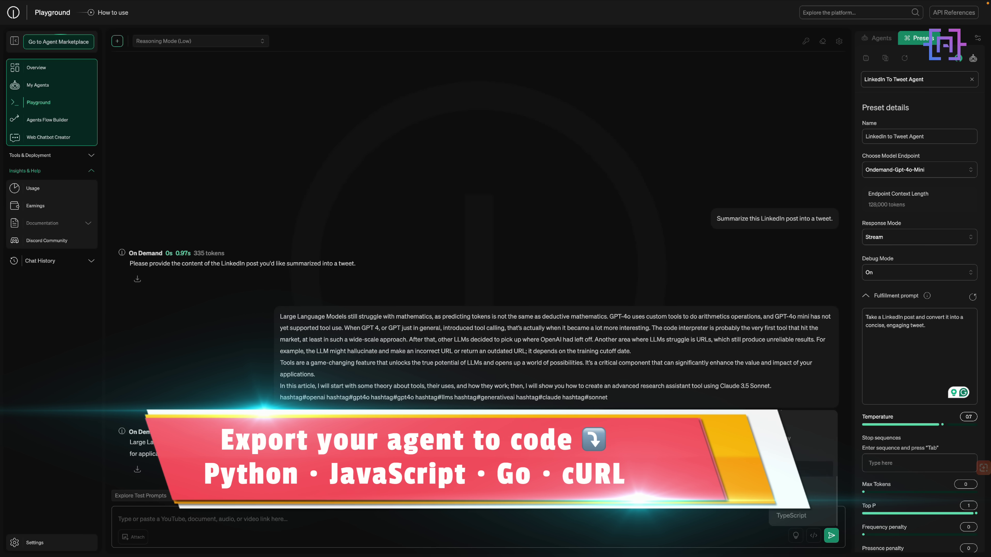
{"action": "left_click", "coordinate": [791, 515]}
{"action": "scroll", "coordinate": [495, 289], "scroll_direction": "down", "scroll_amount": 1}
{"action": "scroll", "coordinate": [496, 289], "scroll_direction": "down", "scroll_amount": 15}
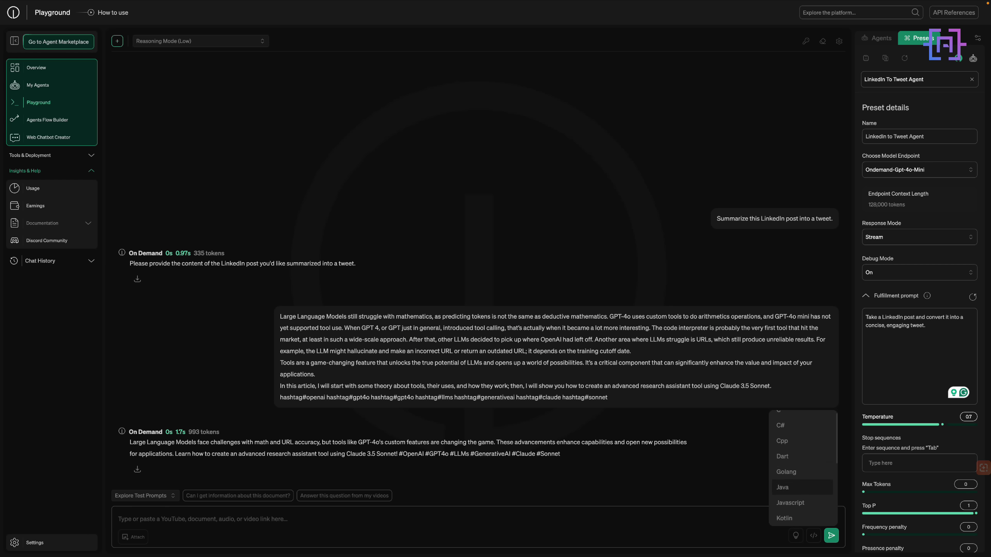
{"action": "scroll", "coordinate": [802, 487], "scroll_direction": "down", "scroll_amount": 4}
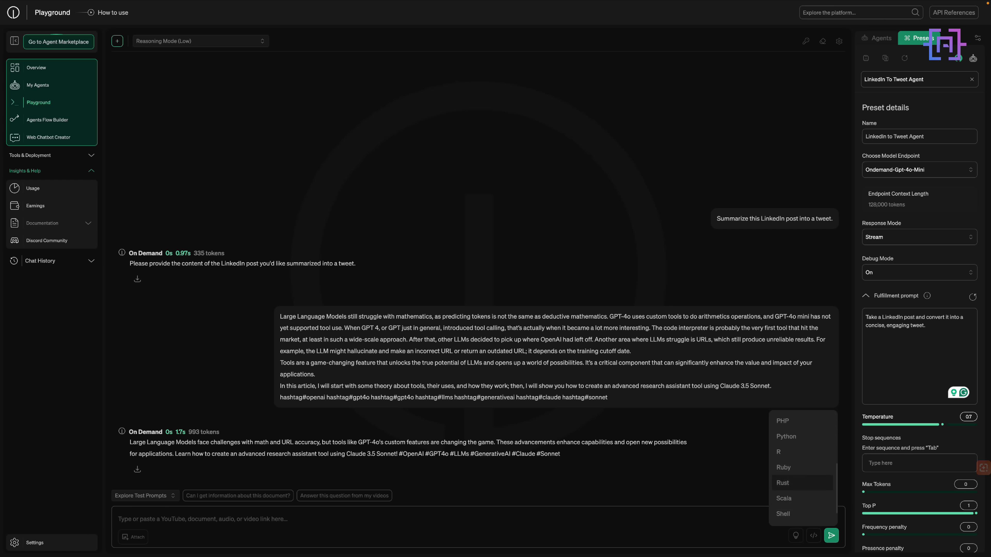
{"action": "left_click", "coordinate": [798, 437]}
{"action": "scroll", "coordinate": [496, 289], "scroll_direction": "down", "scroll_amount": 15}
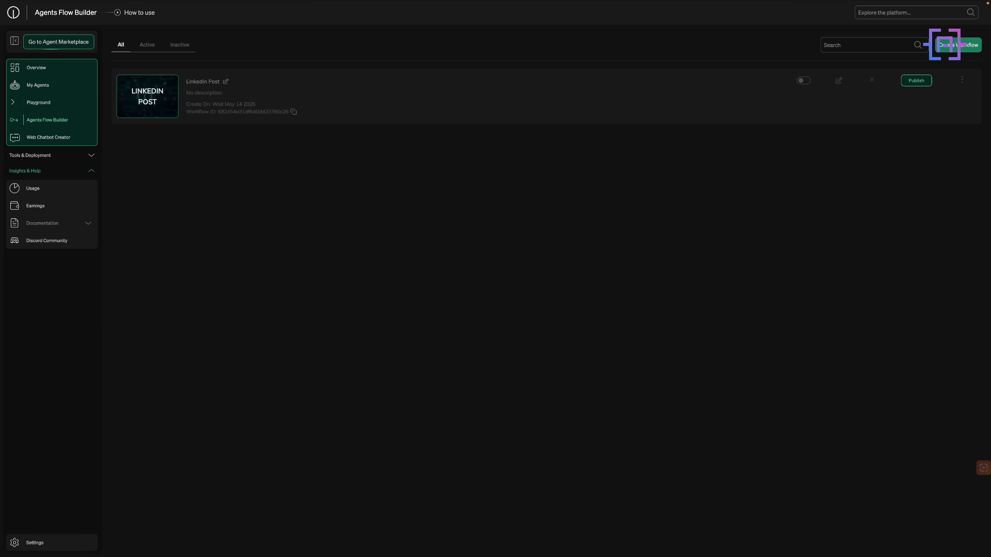
Create a new workflow and connect its llm-1 node to the Output node.
{"action": "left_click", "coordinate": [944, 45]}
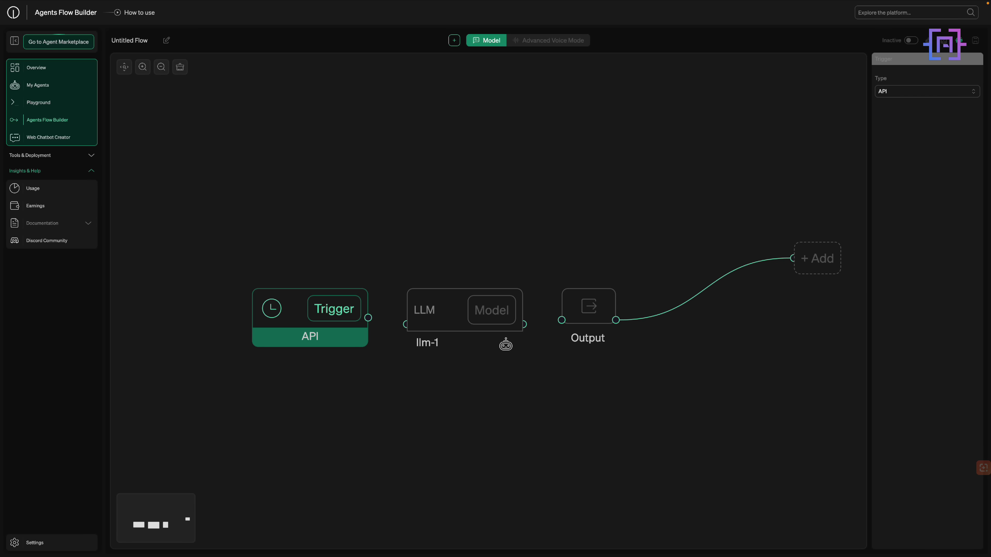
{"action": "left_click", "coordinate": [464, 312]}
{"action": "left_click", "coordinate": [927, 88]}
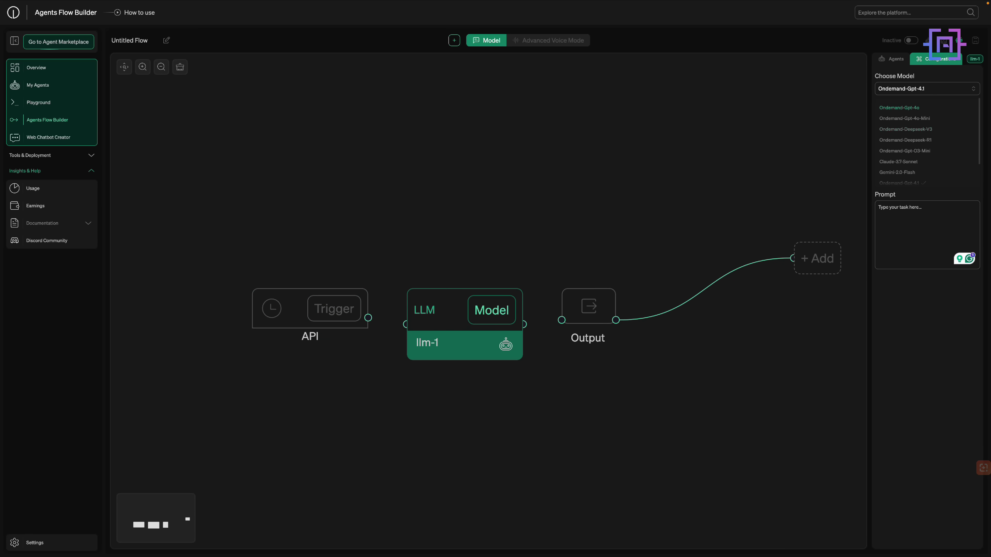
{"action": "left_click", "coordinate": [663, 187]}
{"action": "left_click", "coordinate": [496, 314]}
{"action": "left_click_drag", "start_coordinate": [524, 324], "coordinate": [561, 320]}
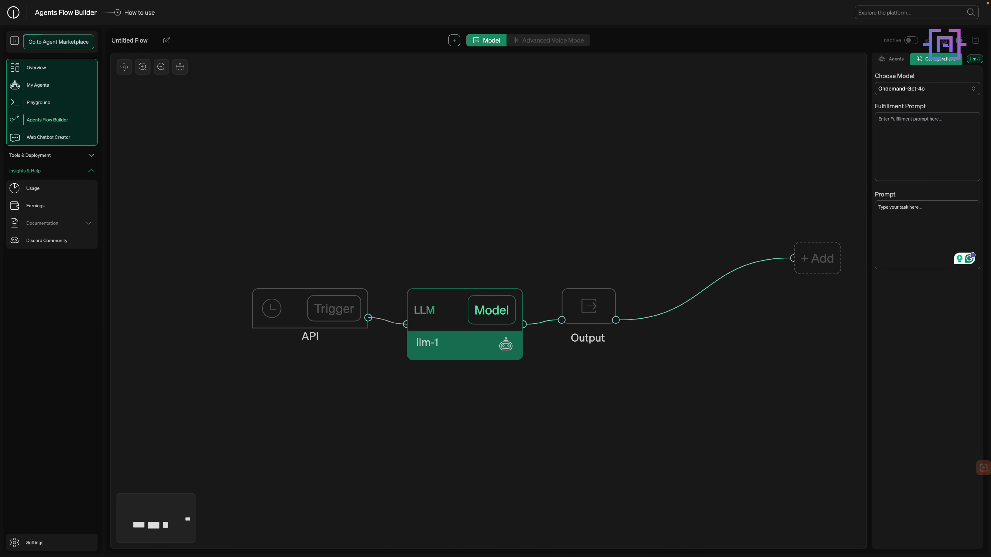
Add Email, Slack and Webhook delivery nodes after Output.
{"action": "left_click", "coordinate": [945, 42]}
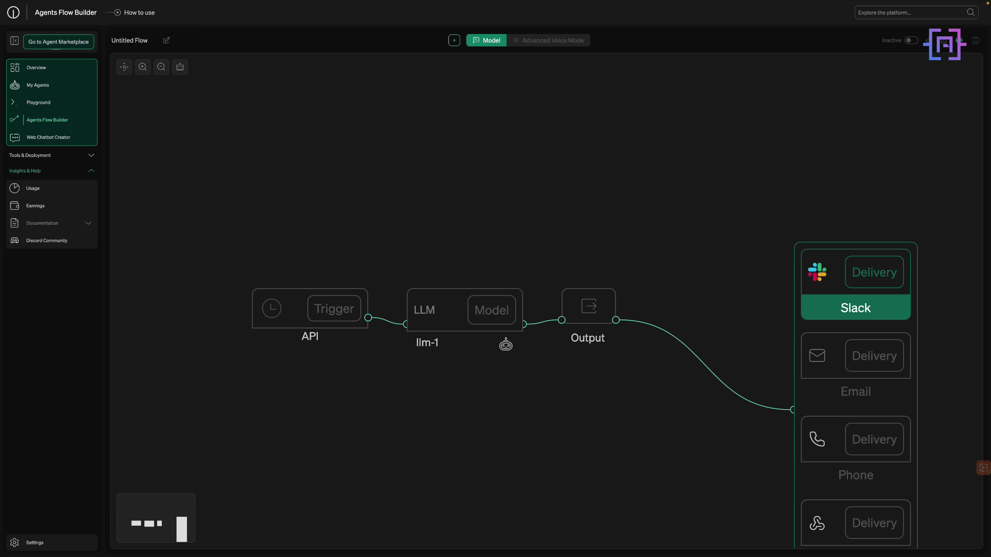
{"action": "scroll", "coordinate": [812, 250], "scroll_direction": "down", "scroll_amount": 1}
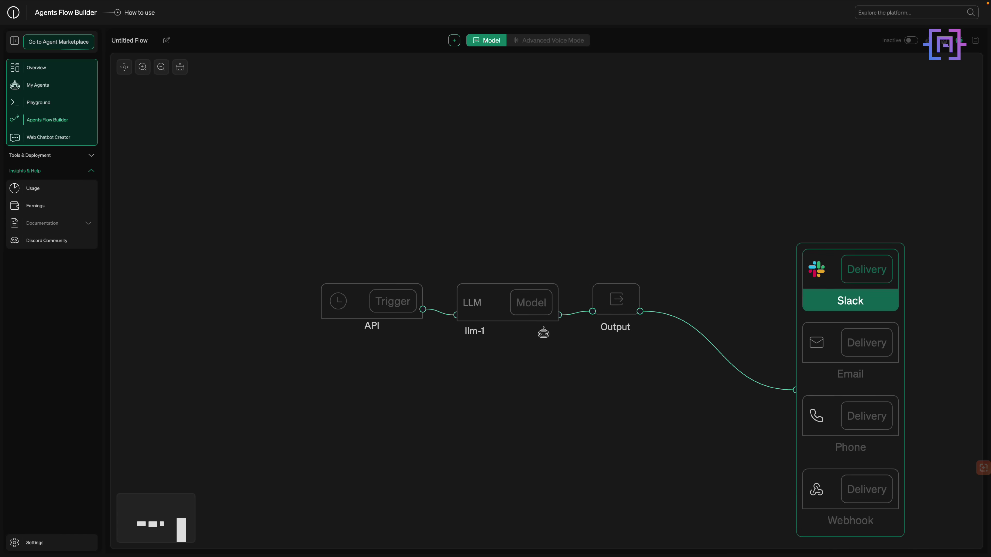
{"action": "left_click", "coordinate": [850, 343]}
{"action": "left_click", "coordinate": [850, 281]}
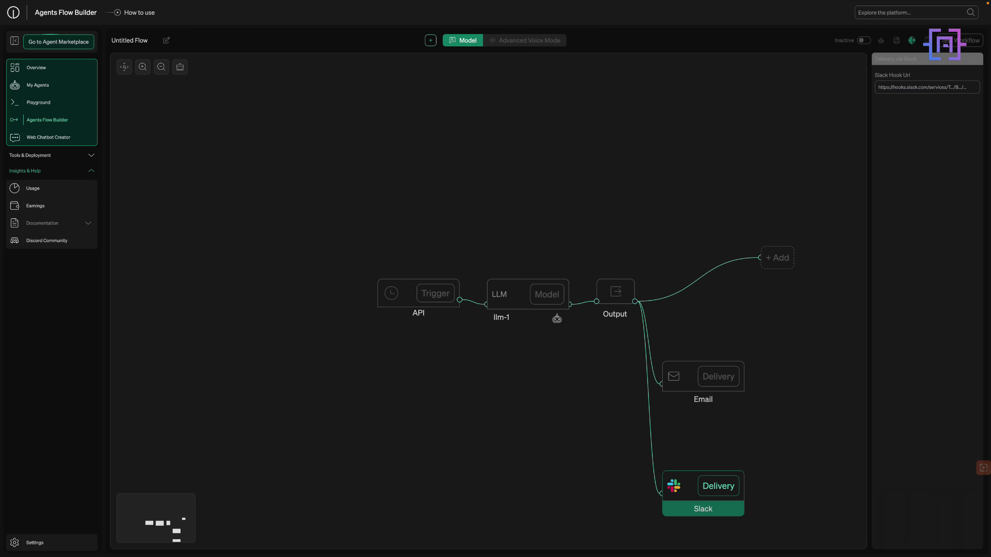
{"action": "left_click", "coordinate": [804, 448]}
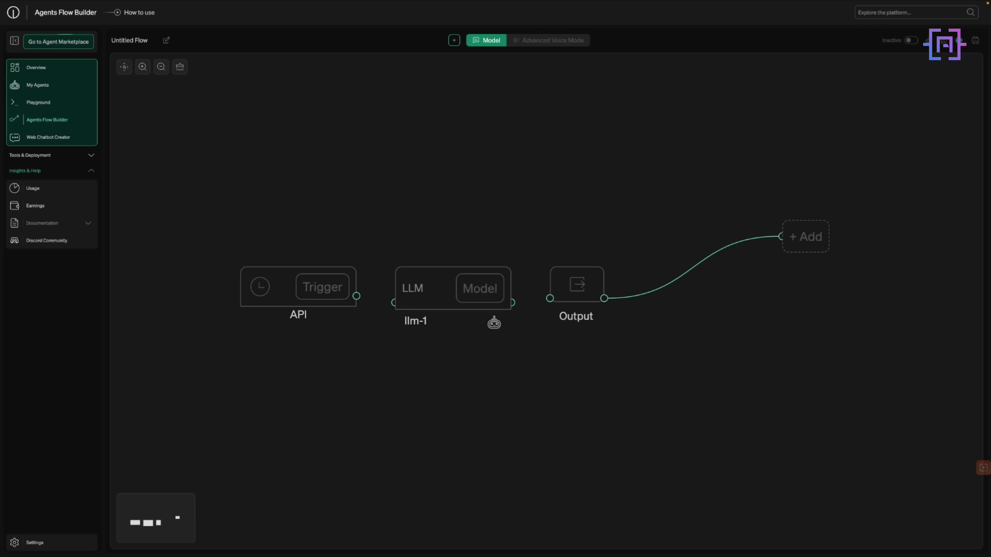
Switch the trigger to a Cron repeating every 1 Day and wire it into llm-1.
{"action": "left_click", "coordinate": [298, 287]}
{"action": "left_click", "coordinate": [928, 91]}
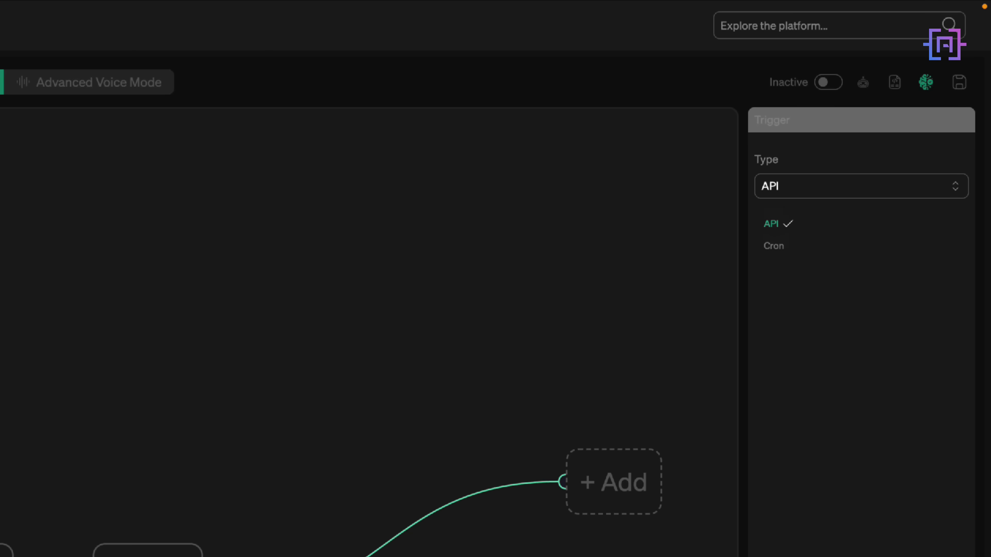
{"action": "left_click", "coordinate": [774, 246]}
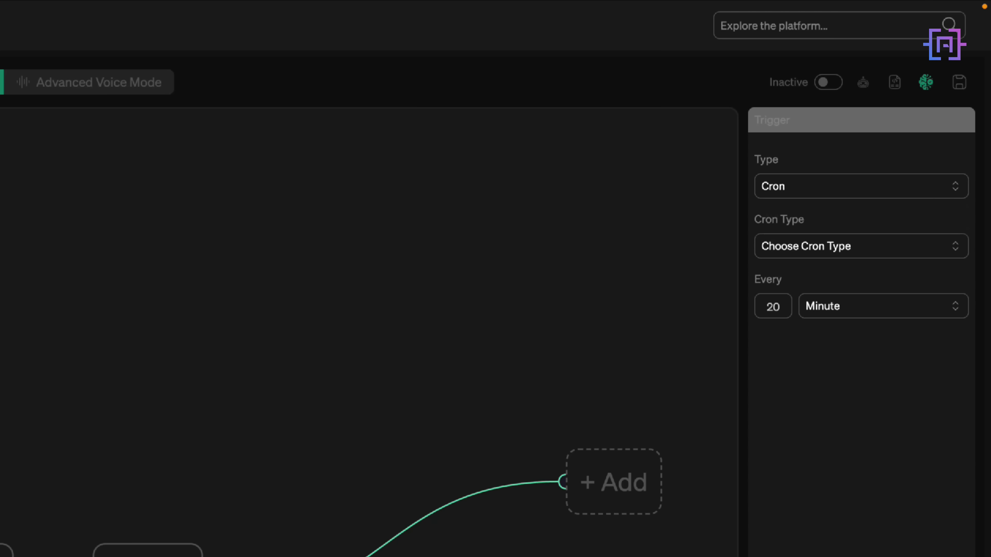
{"action": "left_click", "coordinate": [884, 306]}
{"action": "key", "text": "Return"}
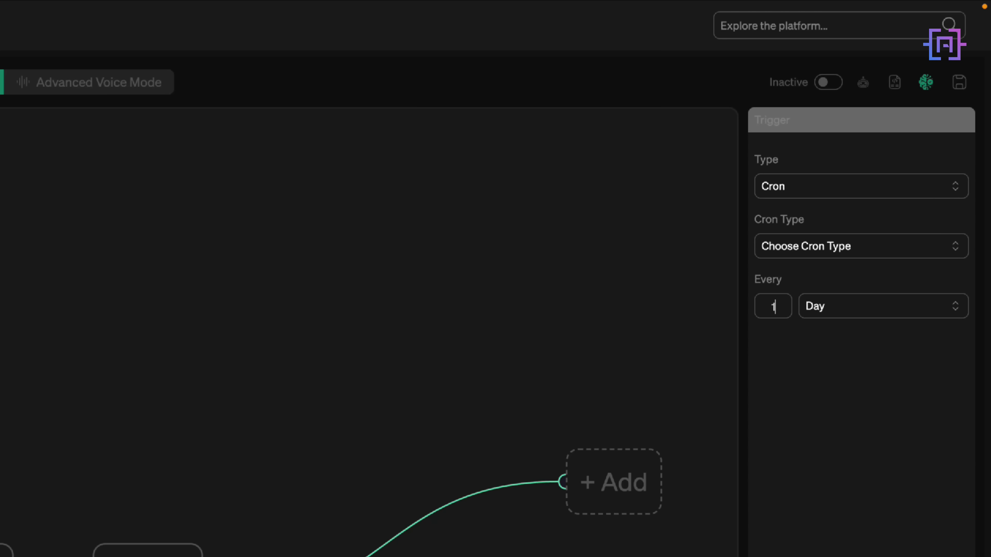
{"action": "left_click_drag", "start_coordinate": [356, 296], "coordinate": [395, 302]}
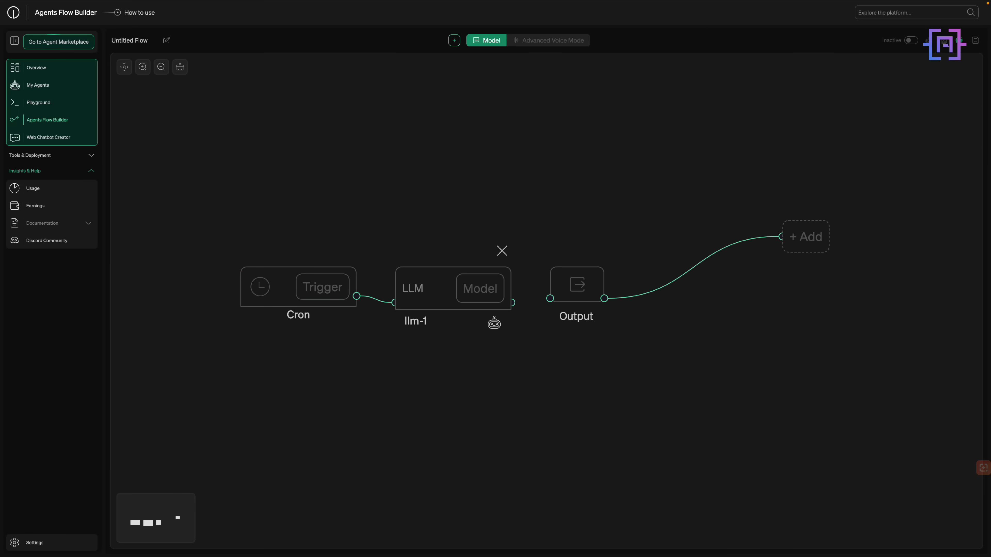
{"action": "left_click", "coordinate": [449, 295]}
Set llm-1 to Ondemand-Gpt-4o with the tweet-summary fulfillment prompt and the LinkedIn post as prompt.
{"action": "left_click", "coordinate": [937, 59]}
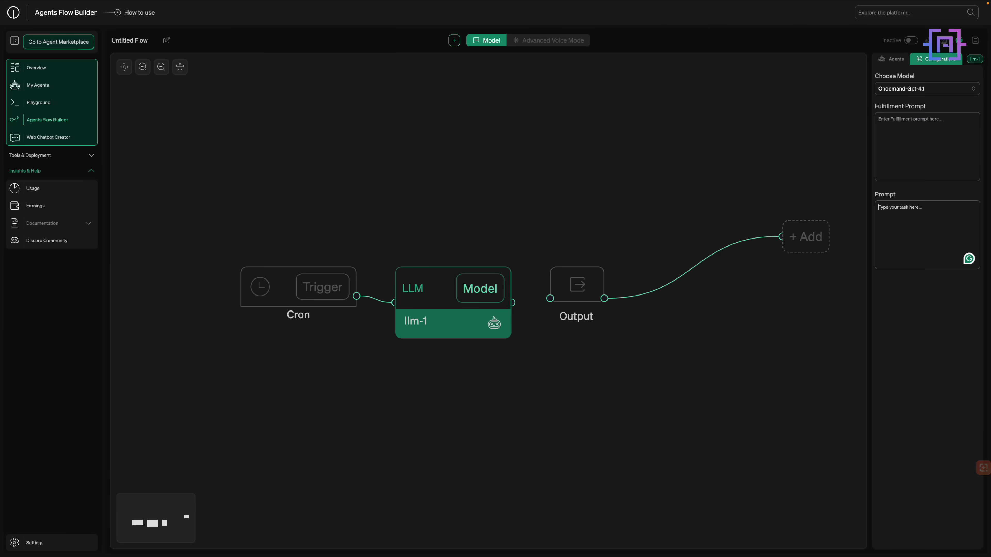
{"action": "left_click", "coordinate": [927, 89]}
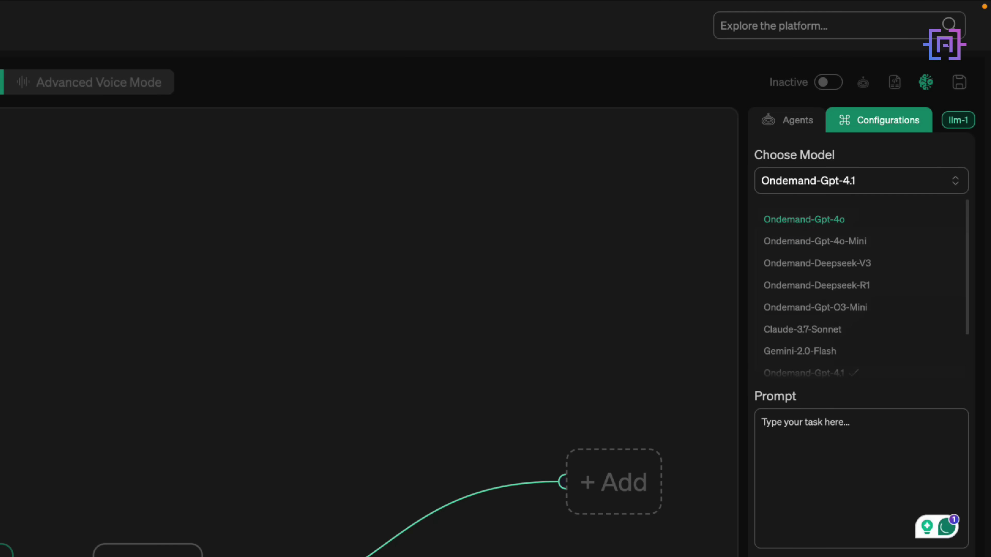
{"action": "left_click", "coordinate": [804, 220]}
{"action": "left_click", "coordinate": [816, 258]}
{"action": "type", "text": "Summarize the following LinkedIn post into a concise tweet. Focus on the core insight. Max 280 characters. No hashtags."}
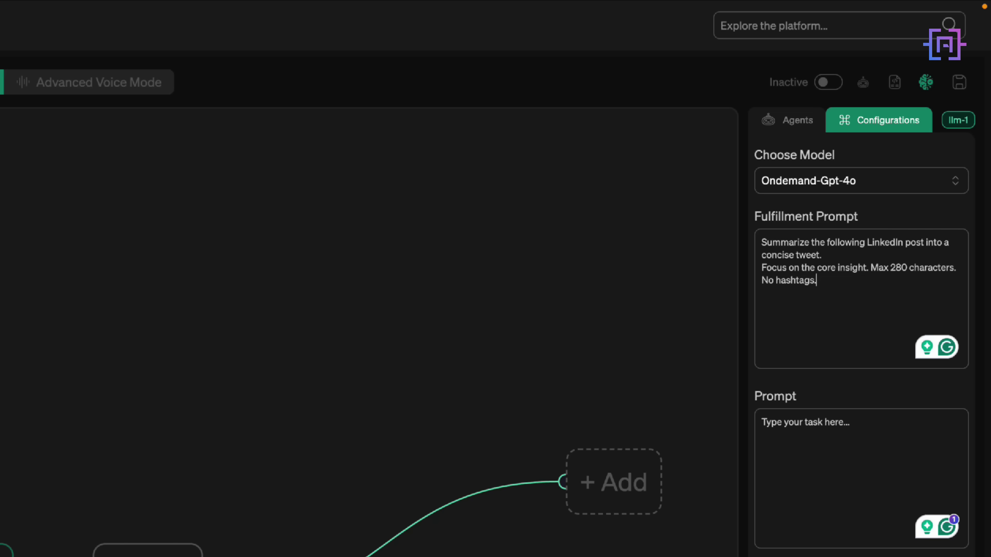
{"action": "key", "text": "super+BackSpace"}
{"action": "type", "text": "Large Language Models struggle with math and URLs. But their true potential lies in tool use — like running code, calling APIs, and chaining agents. In this article, I explore that future using Claude 3.5 and DeepSeek."}
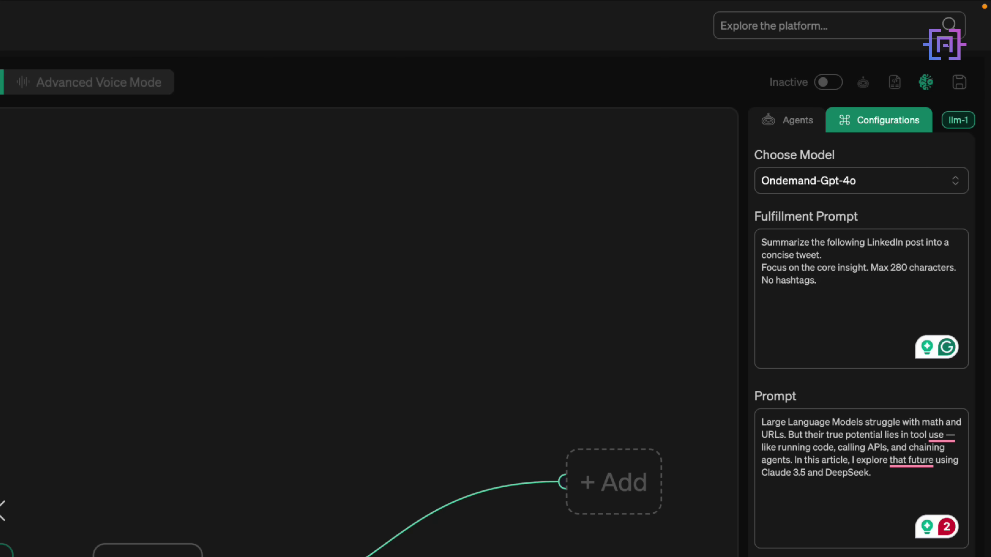
{"action": "left_click", "coordinate": [546, 188]}
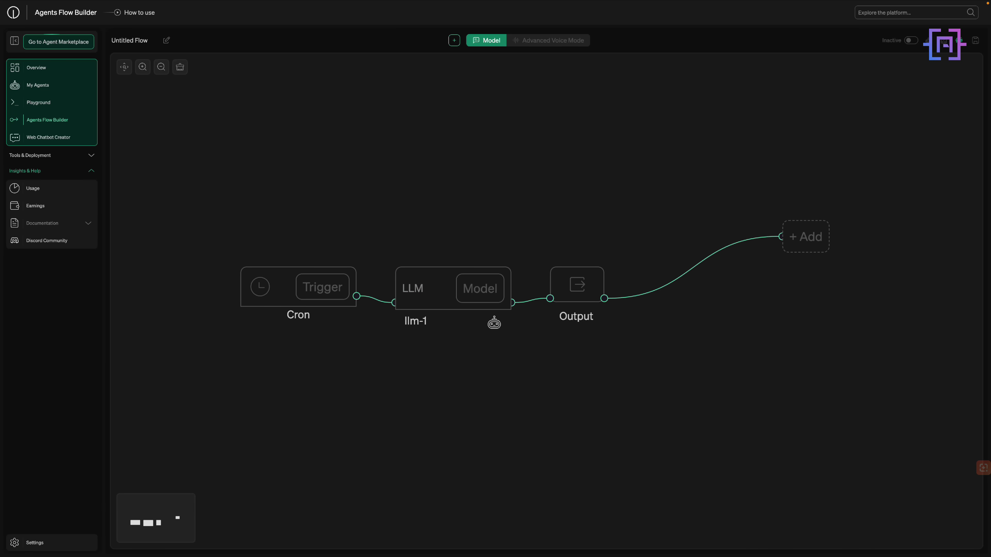
Add a Slack delivery with the pasted webhook URL and an Email delivery with subject 'Today's Tweet Summary'.
{"action": "left_click", "coordinate": [806, 236]}
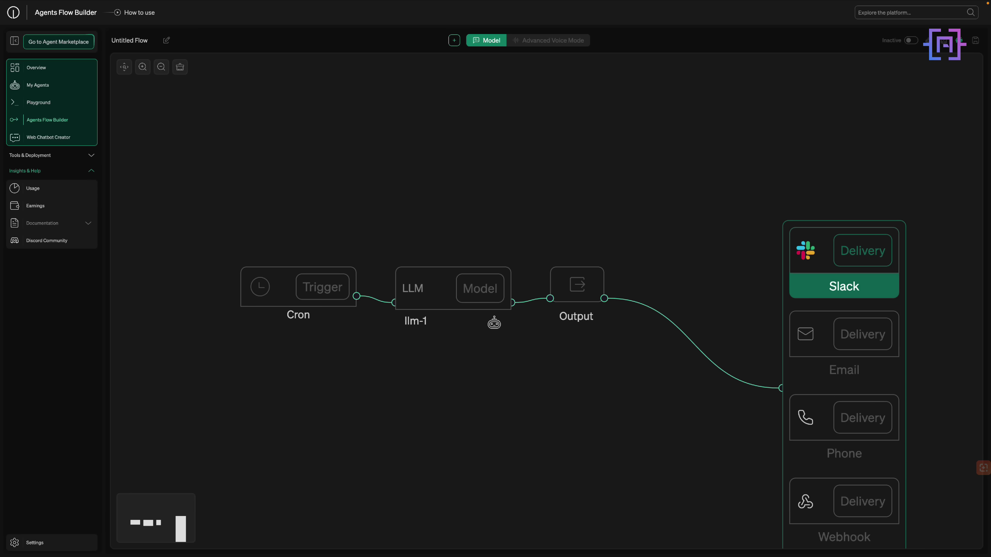
{"action": "left_click", "coordinate": [823, 254]}
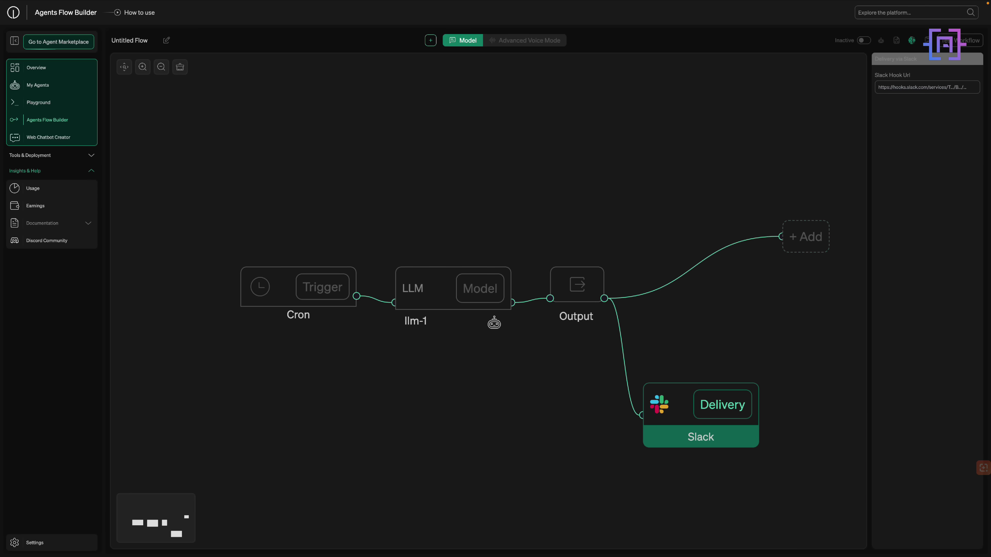
{"action": "key", "text": "ctrl+v"}
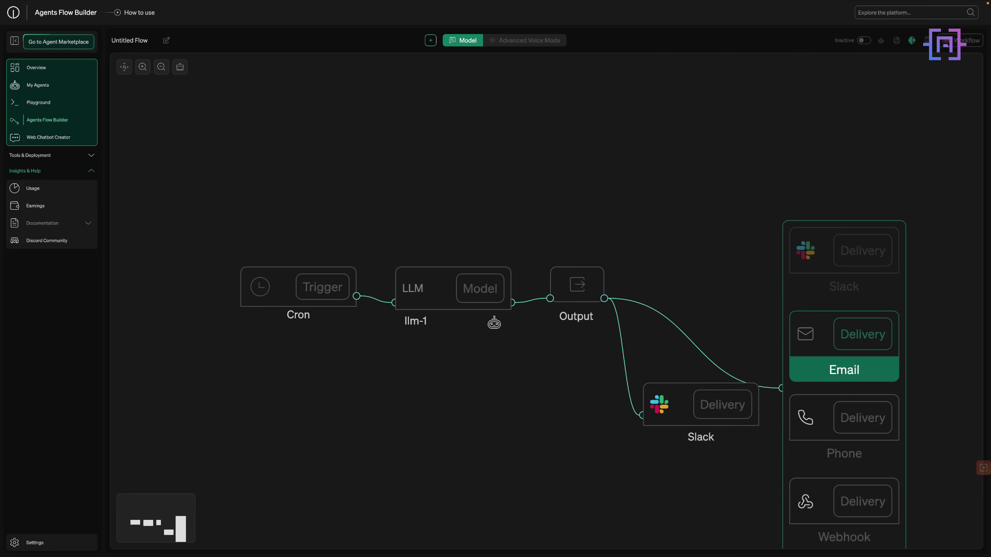
{"action": "left_click", "coordinate": [844, 352]}
{"action": "type", "text": "'s Tweet Summary"}
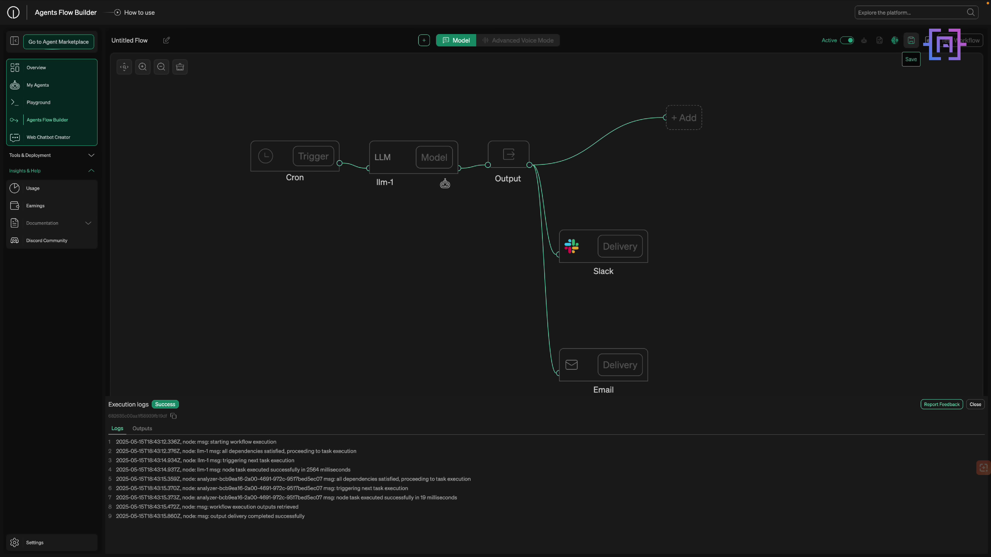
Save the flow and set it up for publishing as 'Daily LinkedIn to Twitter Agent' under General.
{"action": "left_click", "coordinate": [911, 40]}
{"action": "left_click", "coordinate": [864, 41]}
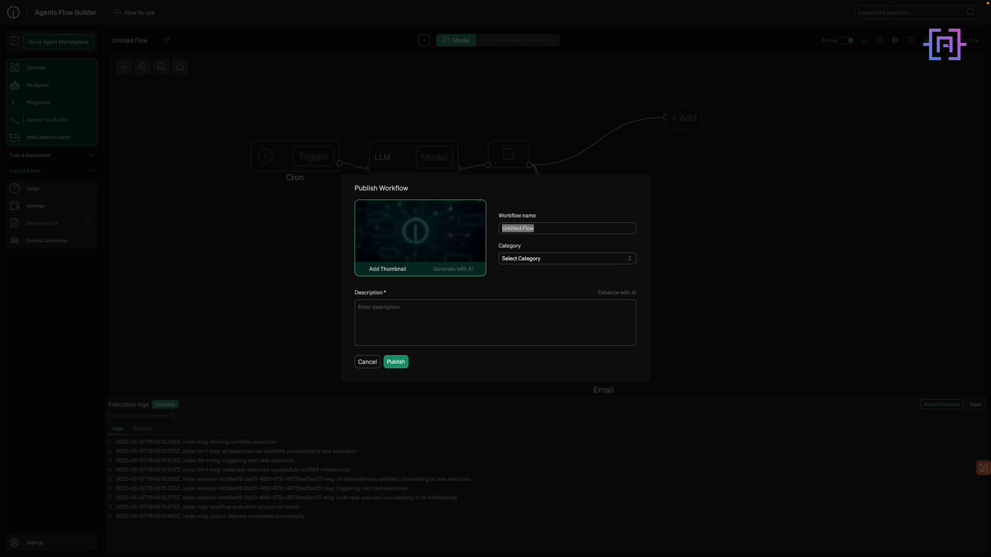
{"action": "type", "text": "Daily LinkedIn to Twitter Agent"}
{"action": "left_click", "coordinate": [567, 258]}
{"action": "left_click", "coordinate": [523, 276]}
{"action": "key", "text": "Escape"}
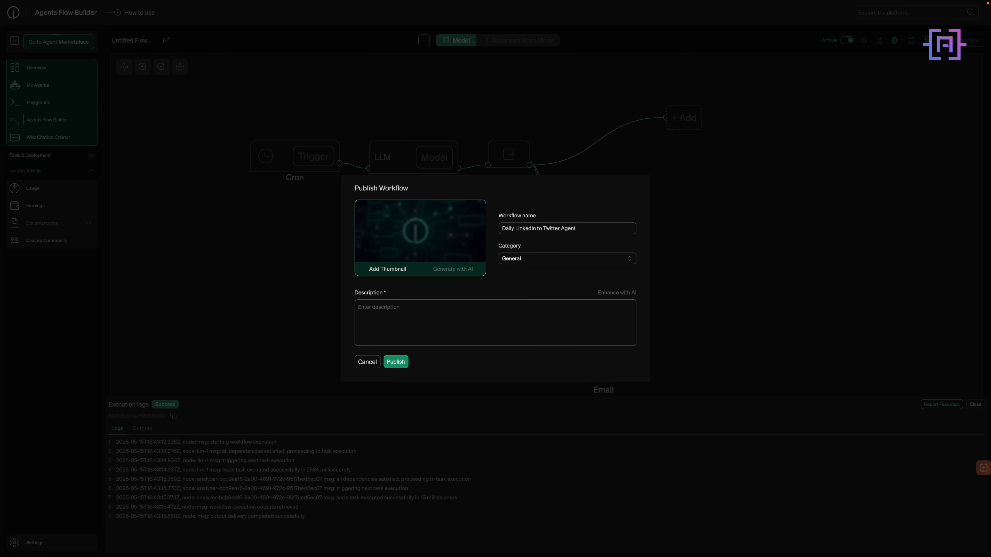